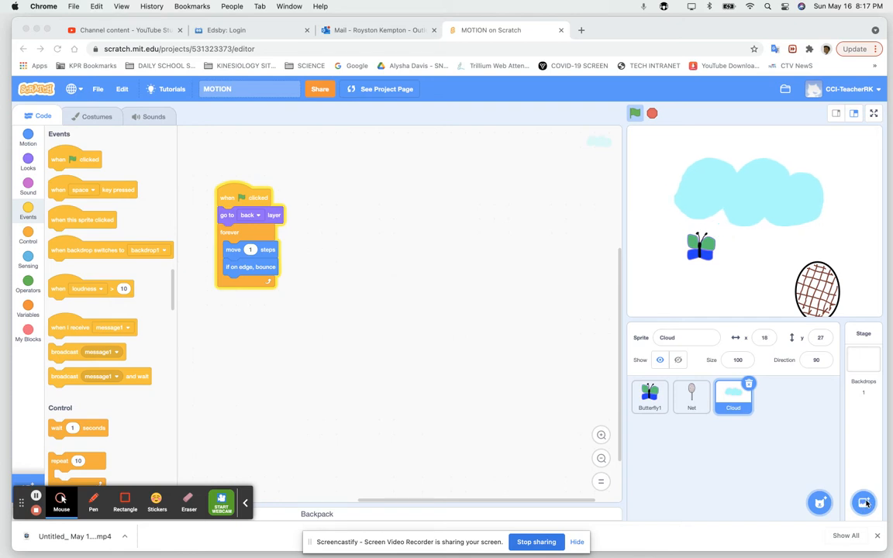
# - Create a painted backdrop and cover it with a light turquoise rectangle, using color 46, saturation 34 and brightness 100
pyautogui.moveTo(865, 504)
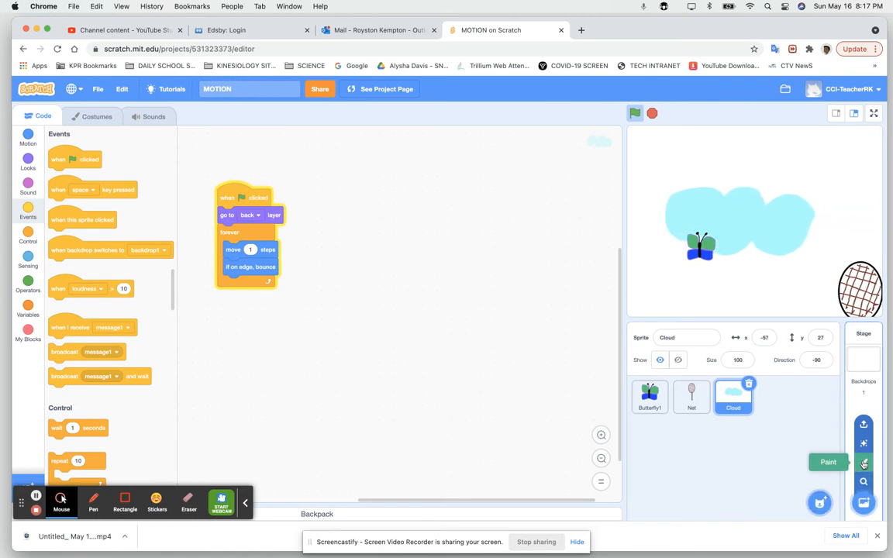
pyautogui.click(864, 464)
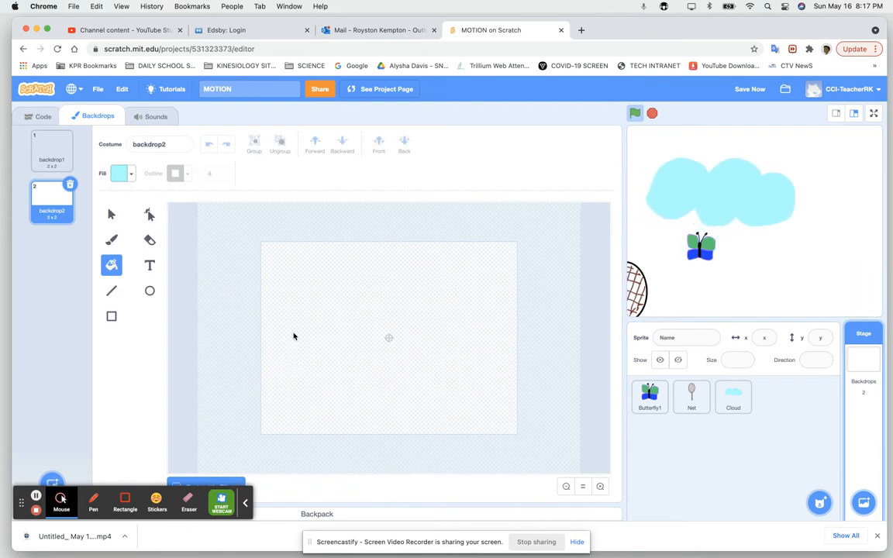
pyautogui.click(121, 172)
pyautogui.moveTo(111, 264); pyautogui.dragTo(99, 266)
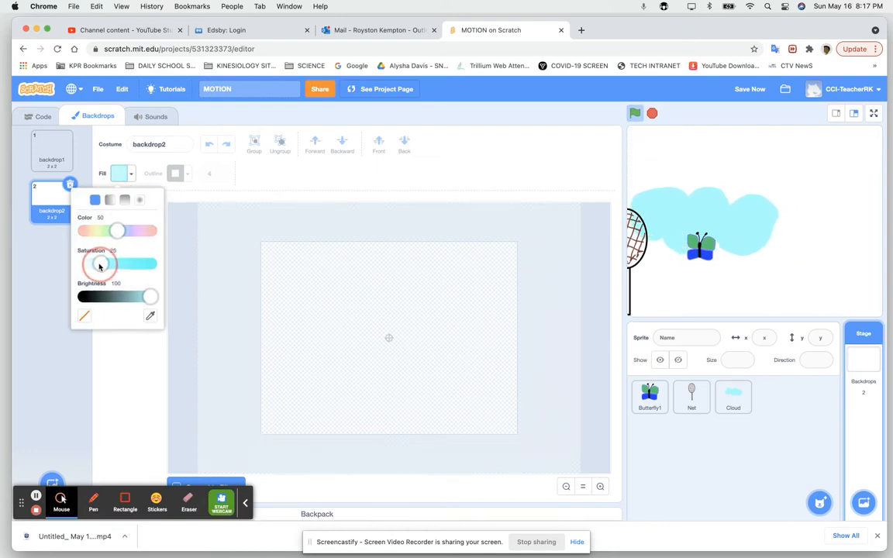
pyautogui.click(150, 264)
pyautogui.click(116, 230)
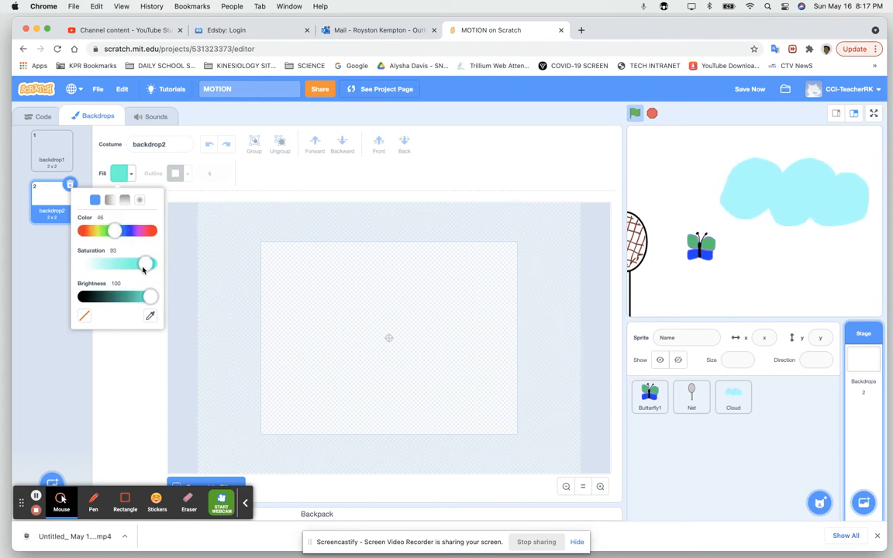
pyautogui.moveTo(145, 266); pyautogui.dragTo(107, 265)
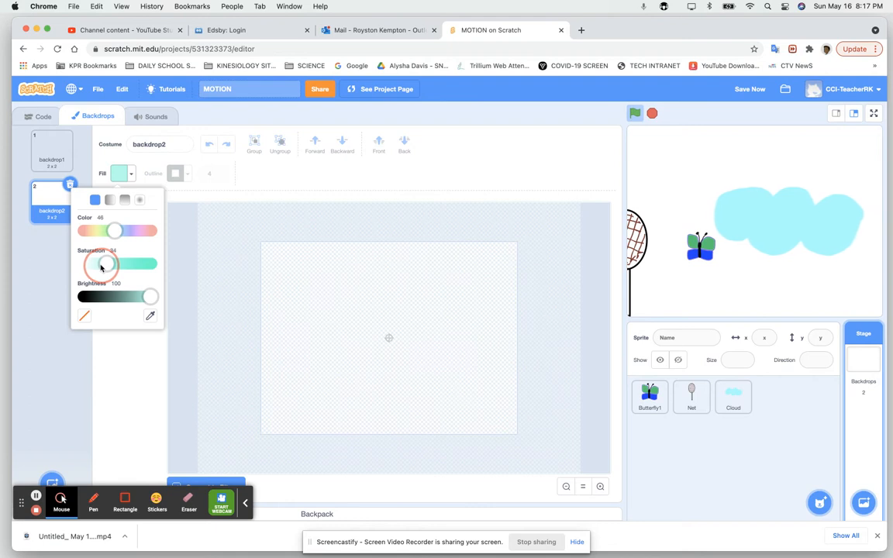
pyautogui.click(145, 166)
pyautogui.click(111, 316)
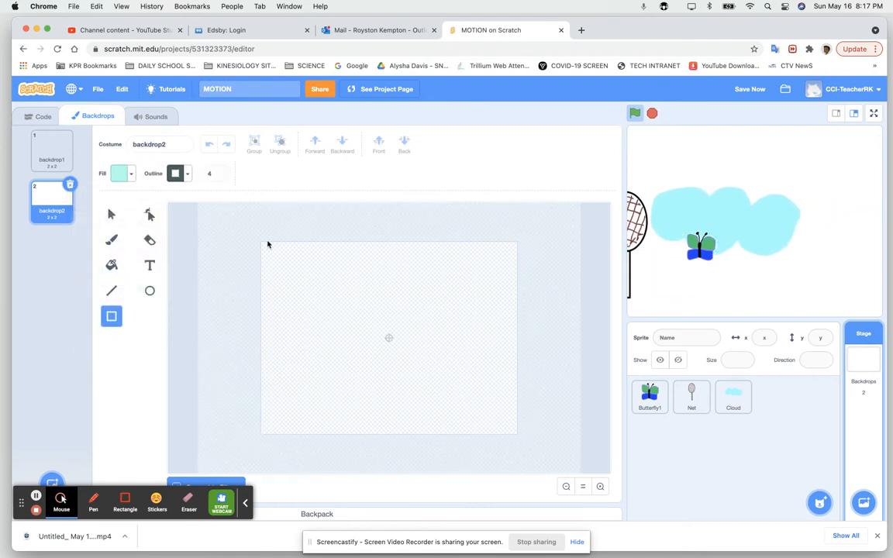
pyautogui.moveTo(239, 231)
pyautogui.mouseDown()
pyautogui.moveTo(323, 309)
pyautogui.moveTo(513, 443)
pyautogui.moveTo(548, 452)
pyautogui.mouseUp()
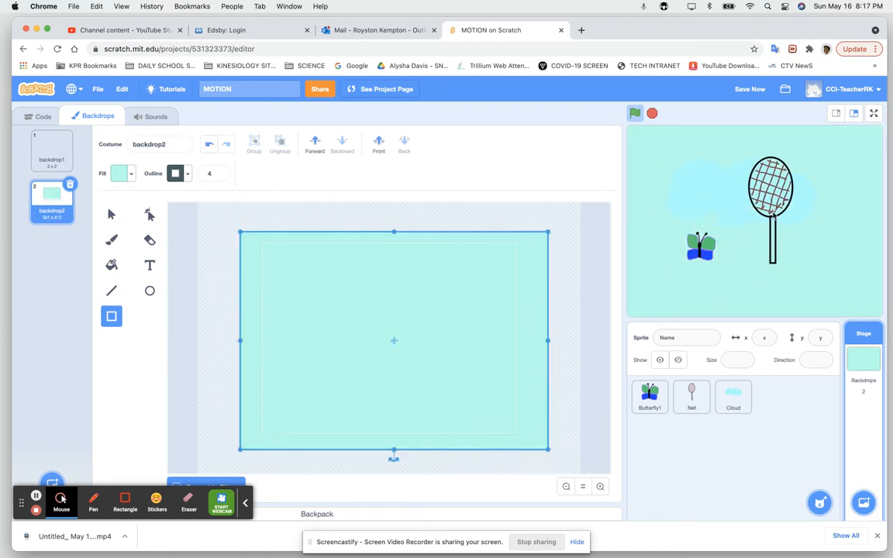
pyautogui.click(259, 213)
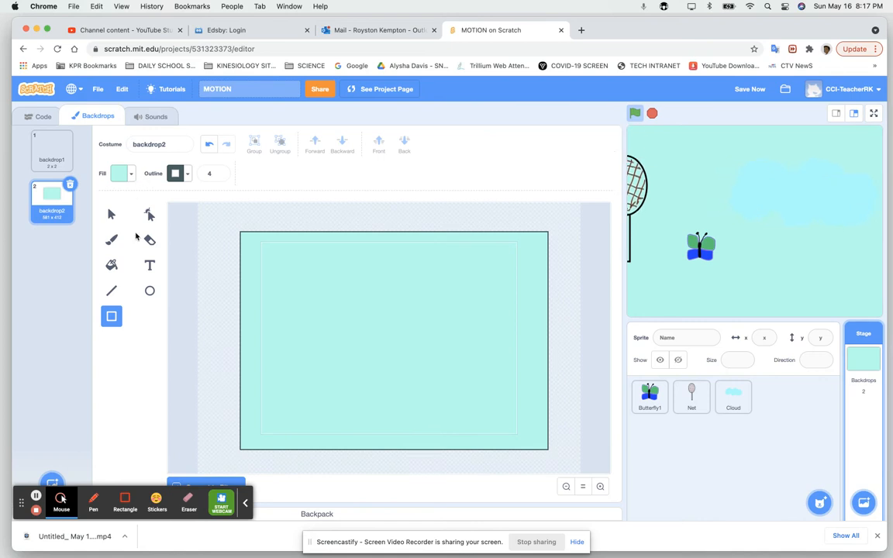
# - Brush a hilly grass area across the backdrop's lower part and fill it with green: color 32, saturation 73, brightness 77, no outline
pyautogui.click(190, 177)
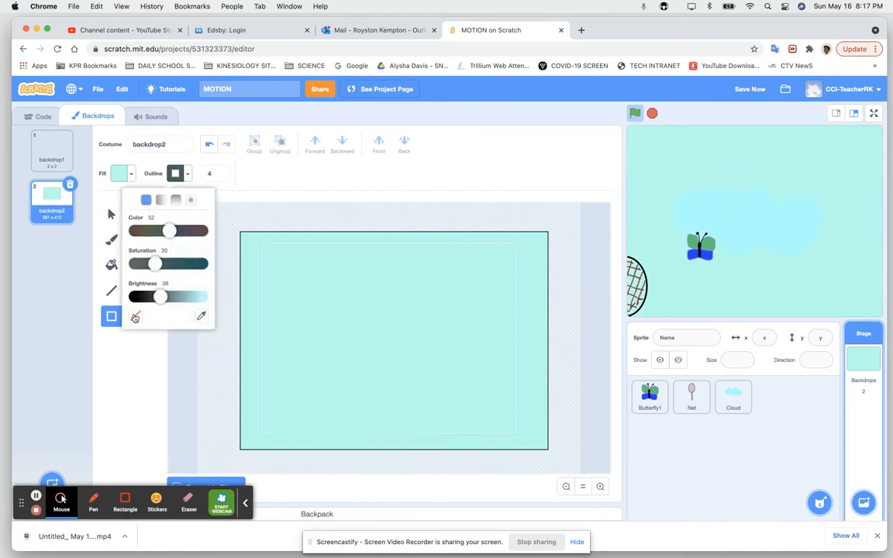
pyautogui.click(135, 315)
pyautogui.click(122, 175)
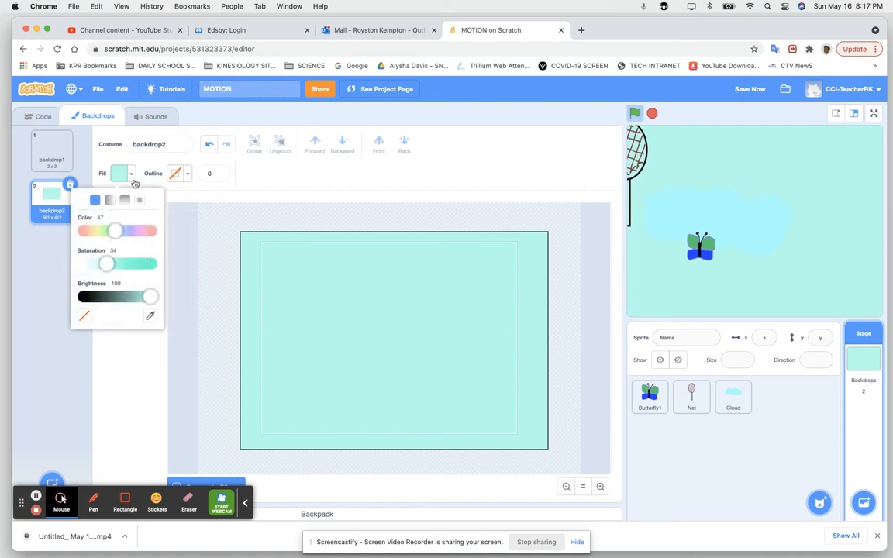
pyautogui.moveTo(114, 233); pyautogui.dragTo(135, 296)
pyautogui.click(200, 186)
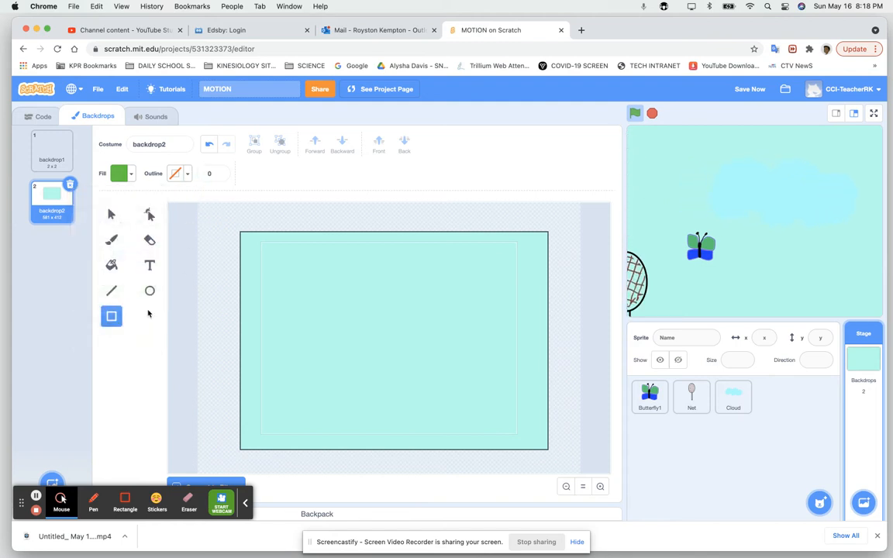
pyautogui.click(111, 242)
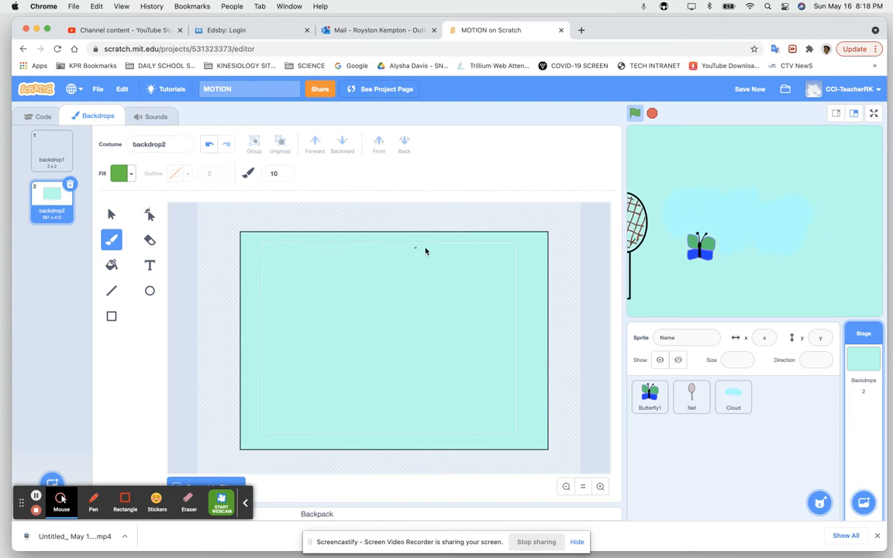
pyautogui.click(652, 115)
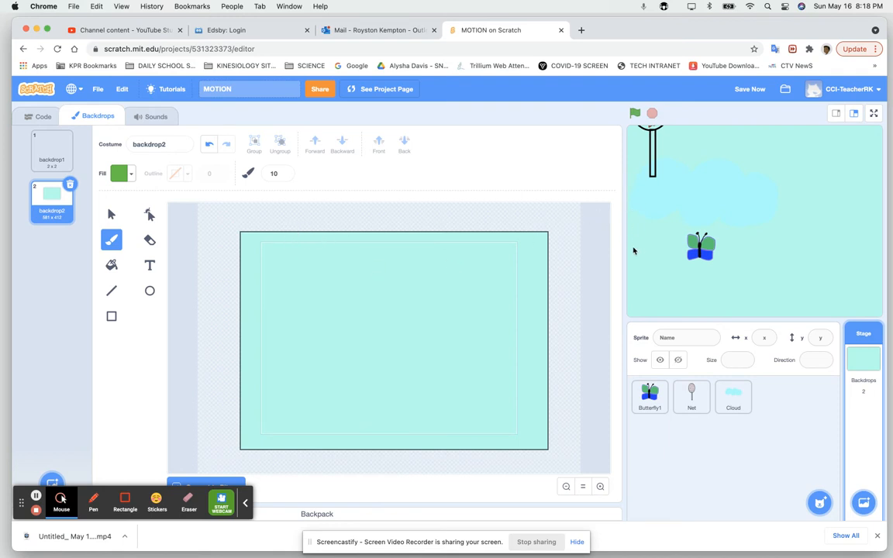
pyautogui.moveTo(247, 400)
pyautogui.mouseDown()
pyautogui.moveTo(281, 378)
pyautogui.moveTo(323, 386)
pyautogui.moveTo(385, 374)
pyautogui.moveTo(439, 390)
pyautogui.moveTo(537, 382)
pyautogui.moveTo(549, 397)
pyautogui.moveTo(534, 446)
pyautogui.moveTo(273, 451)
pyautogui.moveTo(229, 429)
pyautogui.moveTo(230, 394)
pyautogui.mouseUp()
pyautogui.click(111, 266)
pyautogui.click(307, 405)
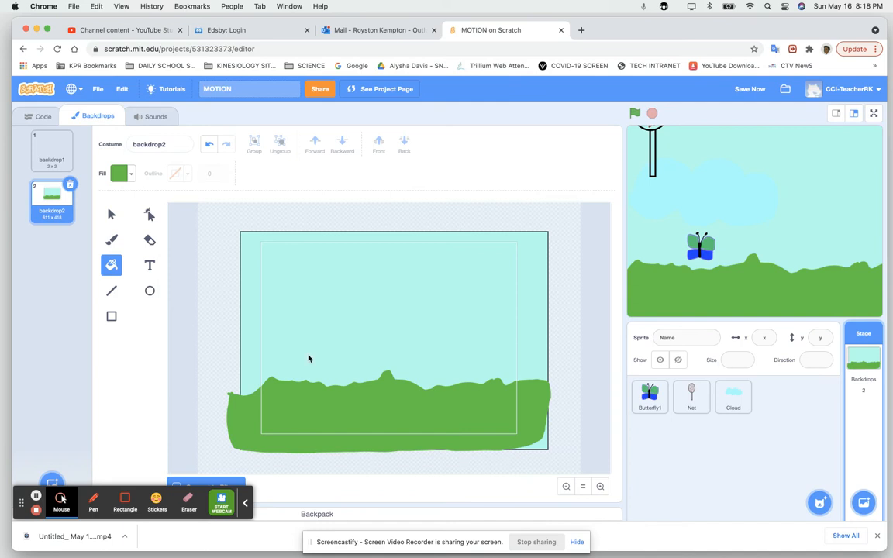
# - Brush a tree trunk with roots and a side stub on the grass and fill it brown: color 7, saturation 73, brightness 44
pyautogui.click(113, 242)
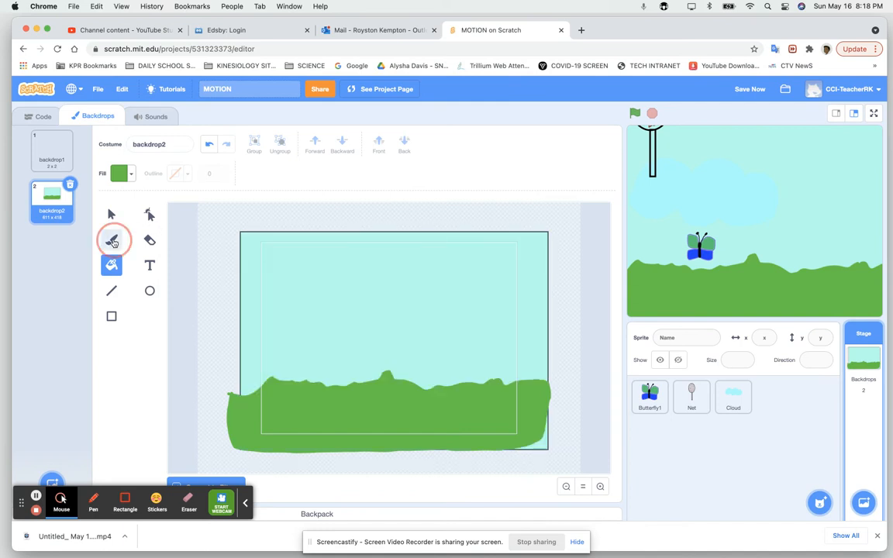
pyautogui.click(131, 175)
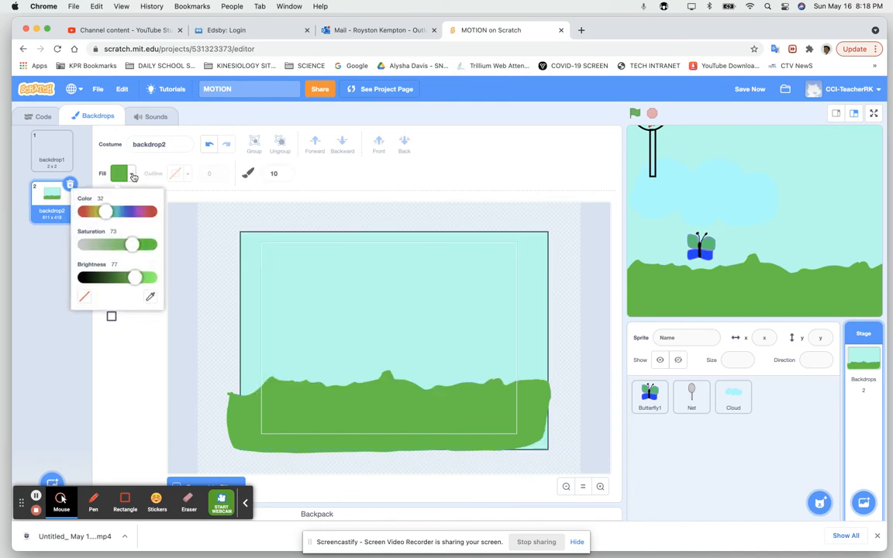
pyautogui.moveTo(106, 215); pyautogui.dragTo(87, 214)
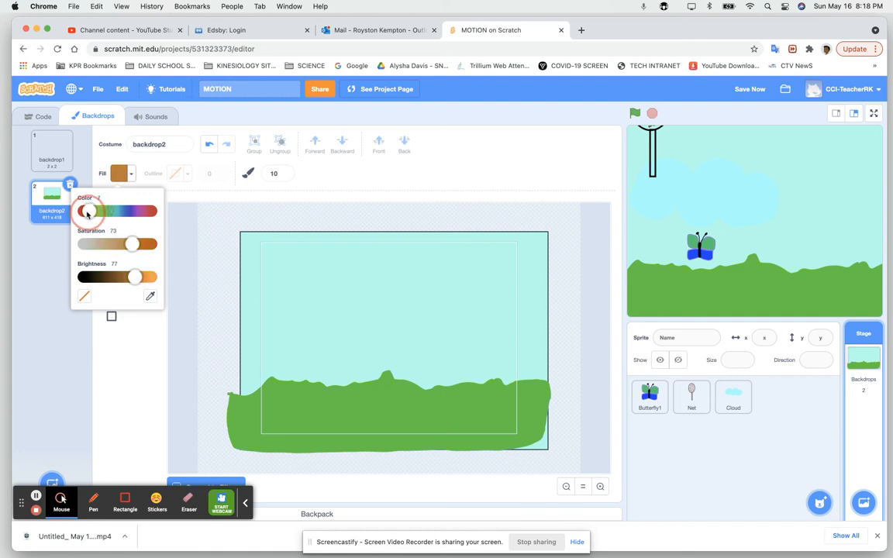
pyautogui.moveTo(118, 281); pyautogui.dragTo(114, 277)
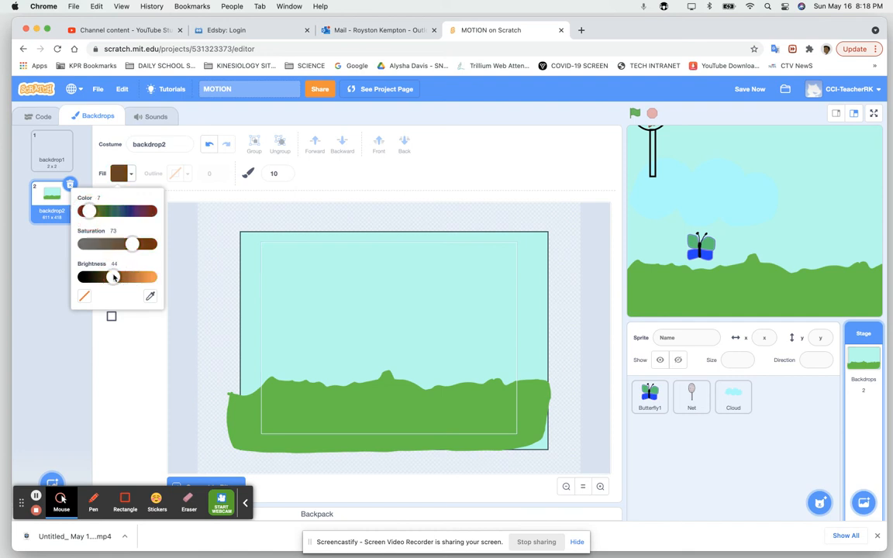
pyautogui.click(131, 346)
pyautogui.moveTo(303, 383)
pyautogui.mouseDown()
pyautogui.moveTo(305, 305)
pyautogui.moveTo(313, 301)
pyautogui.moveTo(335, 332)
pyautogui.moveTo(335, 395)
pyautogui.moveTo(314, 407)
pyautogui.moveTo(294, 398)
pyautogui.mouseUp()
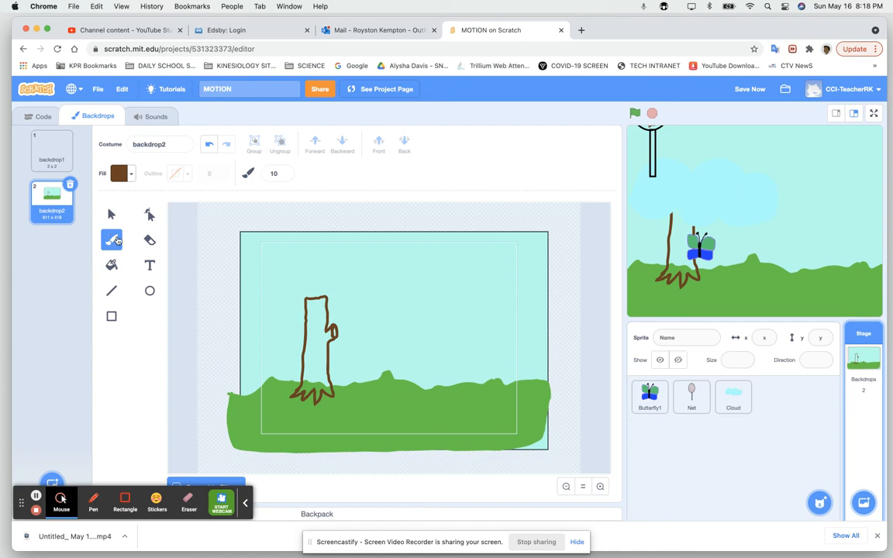
pyautogui.click(110, 267)
pyautogui.click(315, 340)
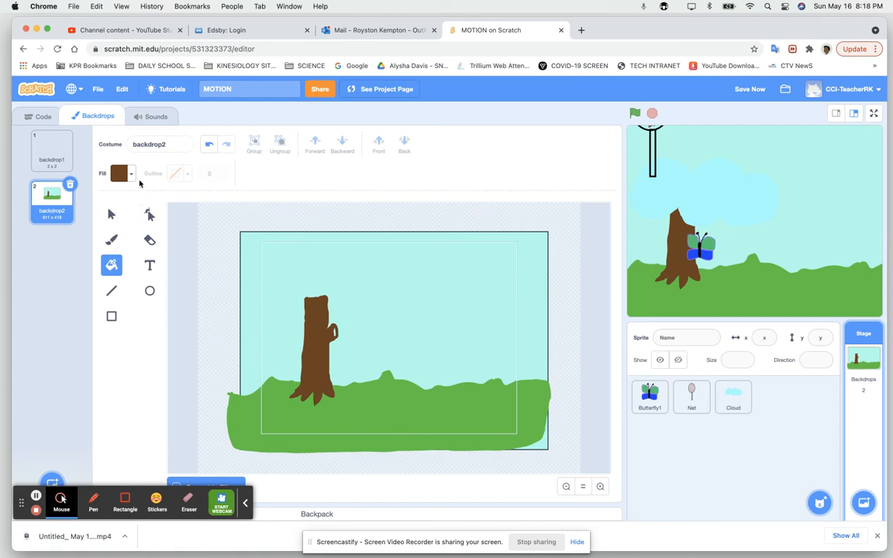
# - Brush a wavy leafy crown over the top of the trunk and fill it with dark green
pyautogui.click(129, 174)
pyautogui.click(115, 231)
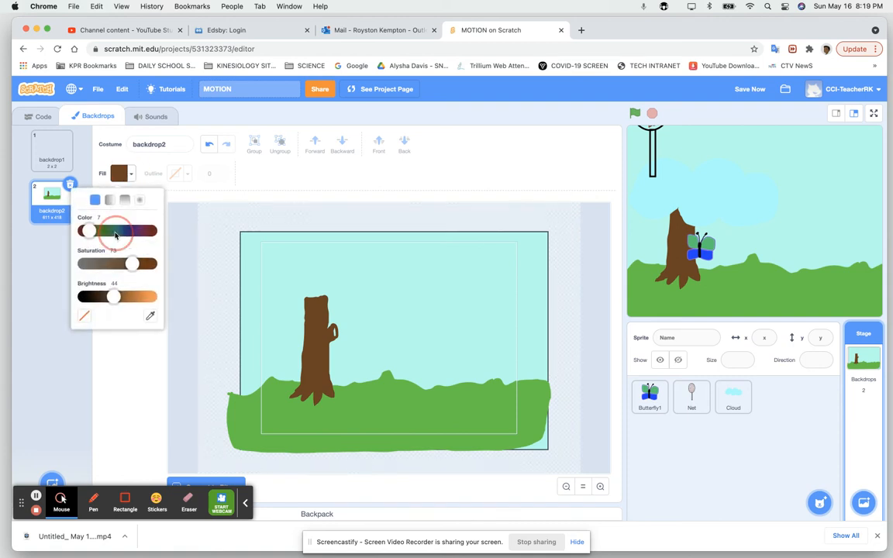
pyautogui.click(106, 231)
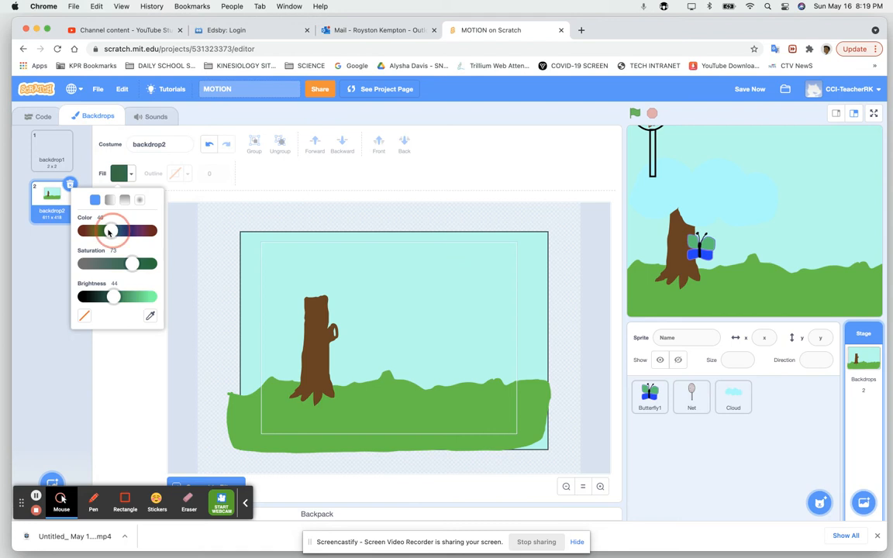
pyautogui.moveTo(116, 296); pyautogui.dragTo(111, 297)
pyautogui.click(176, 235)
pyautogui.click(111, 240)
pyautogui.click(111, 264)
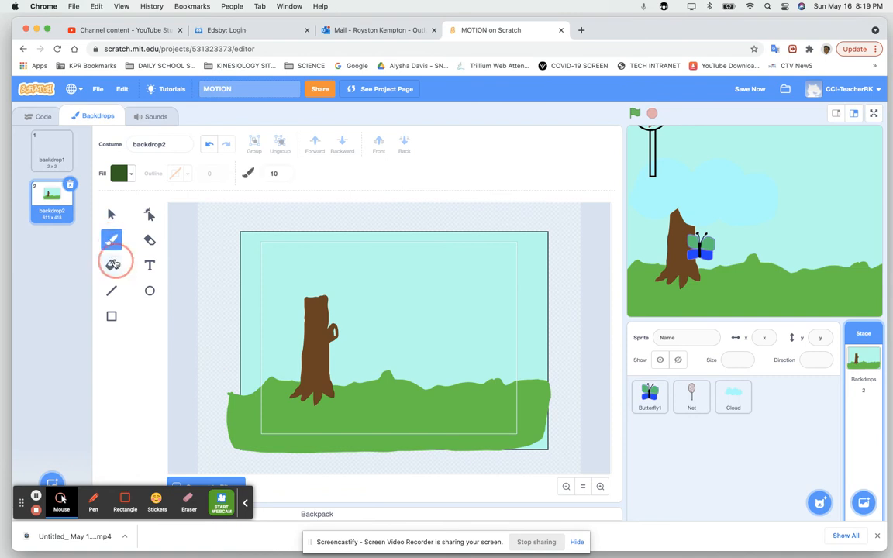
pyautogui.click(111, 240)
pyautogui.moveTo(333, 321)
pyautogui.mouseDown()
pyautogui.moveTo(369, 298)
pyautogui.moveTo(366, 253)
pyautogui.moveTo(323, 230)
pyautogui.moveTo(281, 228)
pyautogui.moveTo(258, 269)
pyautogui.moveTo(273, 301)
pyautogui.moveTo(311, 320)
pyautogui.mouseUp()
pyautogui.click(114, 266)
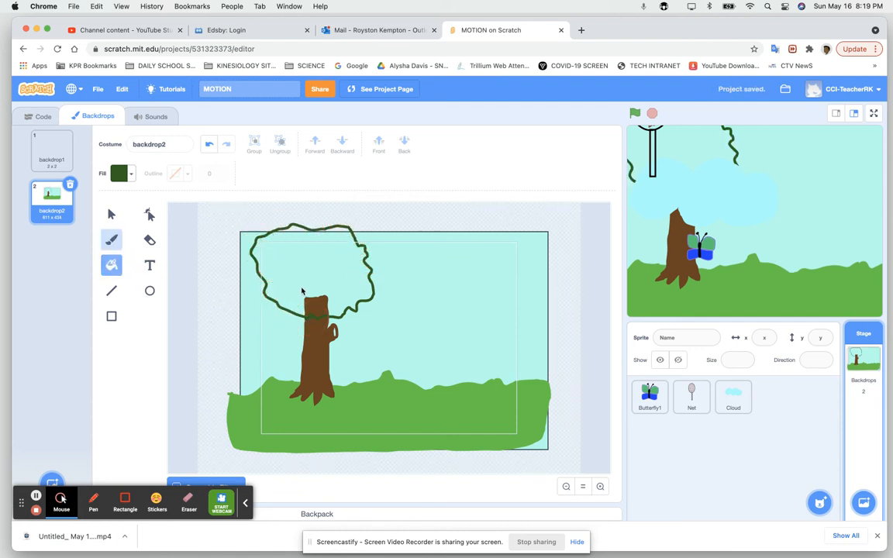
pyautogui.click(310, 271)
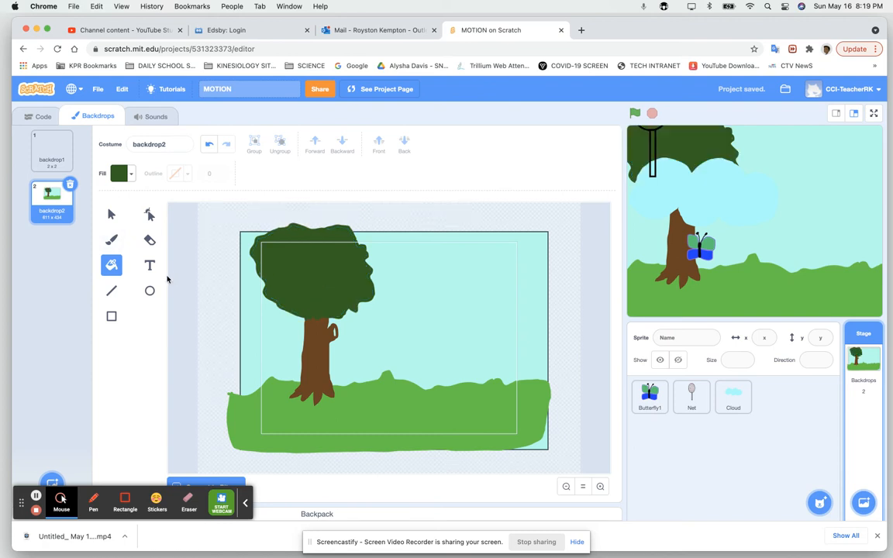
# - Run the project to check the sprites against the new backdrop, and show the Cloud sprite's code
pyautogui.click(636, 115)
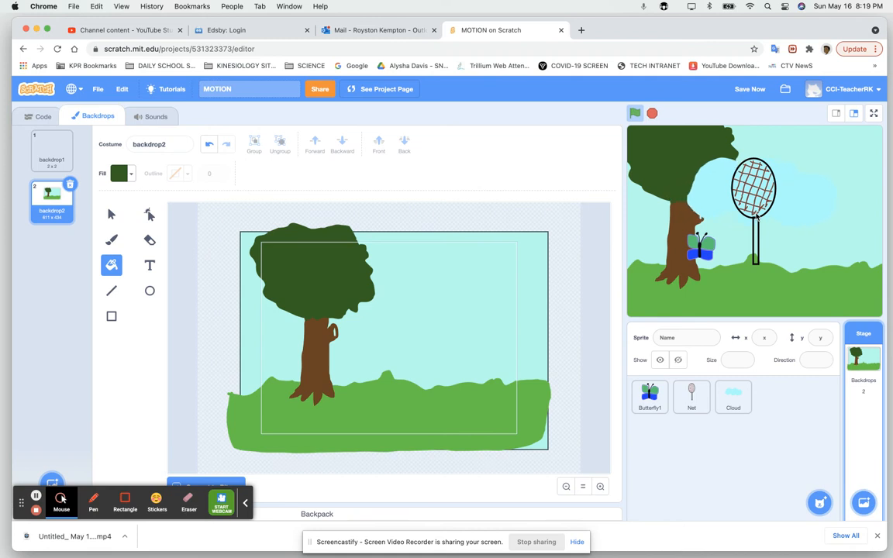
pyautogui.click(42, 117)
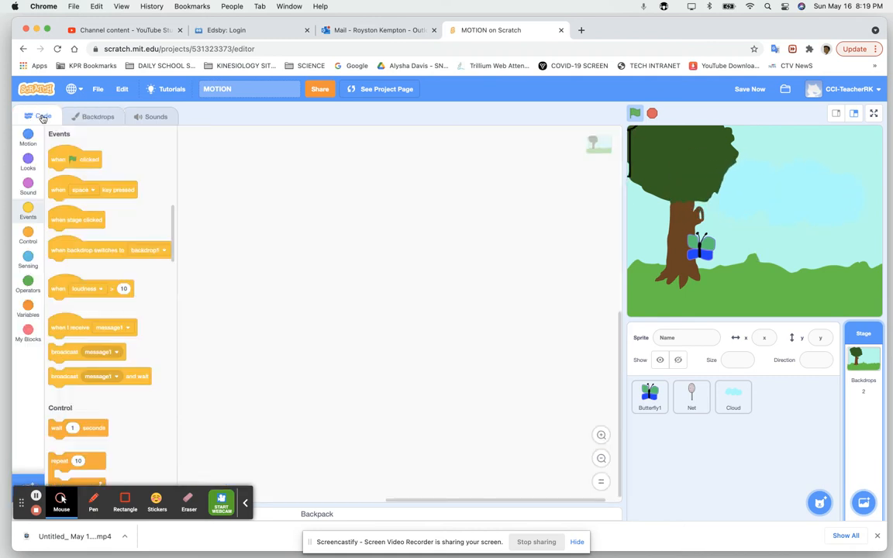
pyautogui.click(718, 396)
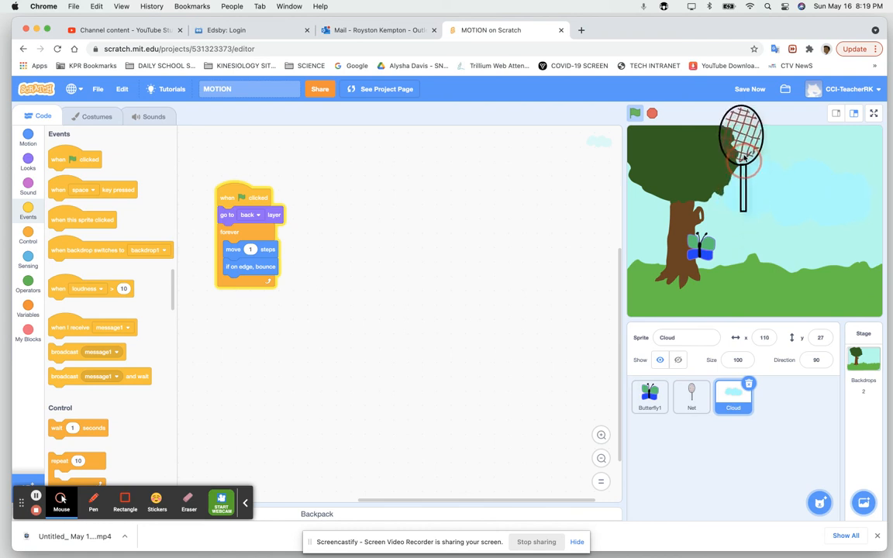
pyautogui.click(744, 158)
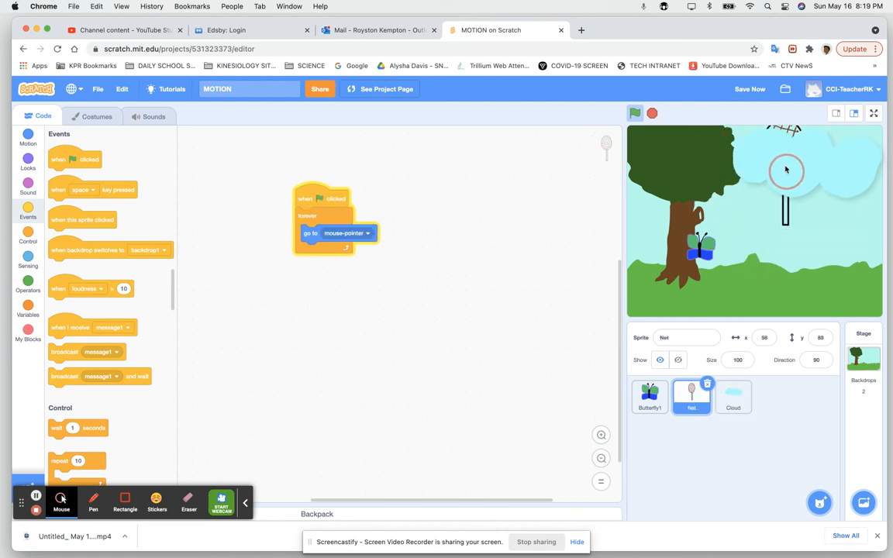
pyautogui.click(764, 148)
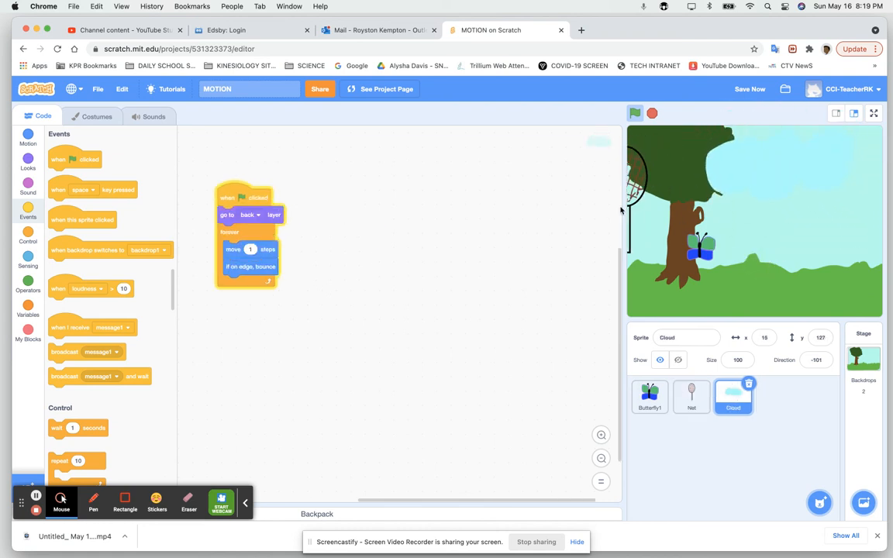
# - Stop the project, place the cloud in the sky at about x 19, y 117, and set its size to 39
pyautogui.click(652, 113)
pyautogui.moveTo(764, 166); pyautogui.dragTo(803, 97)
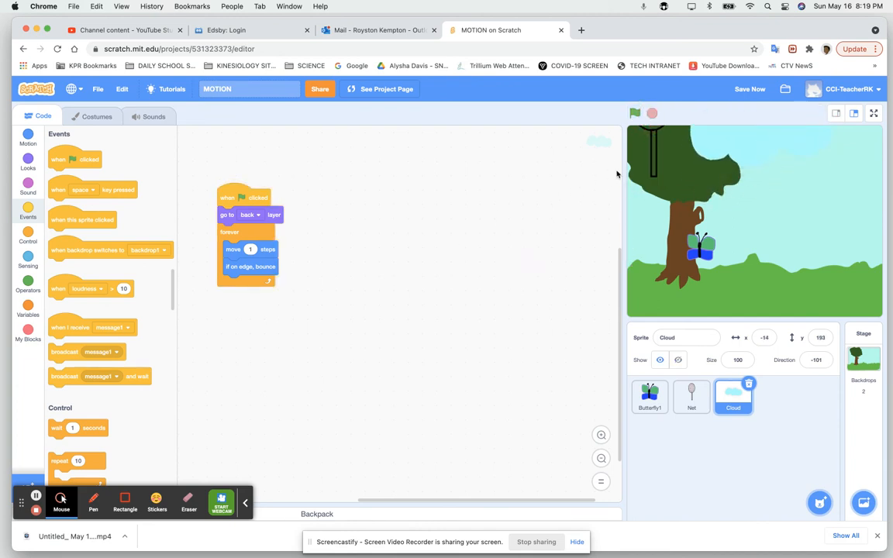
pyautogui.moveTo(735, 146); pyautogui.dragTo(752, 199)
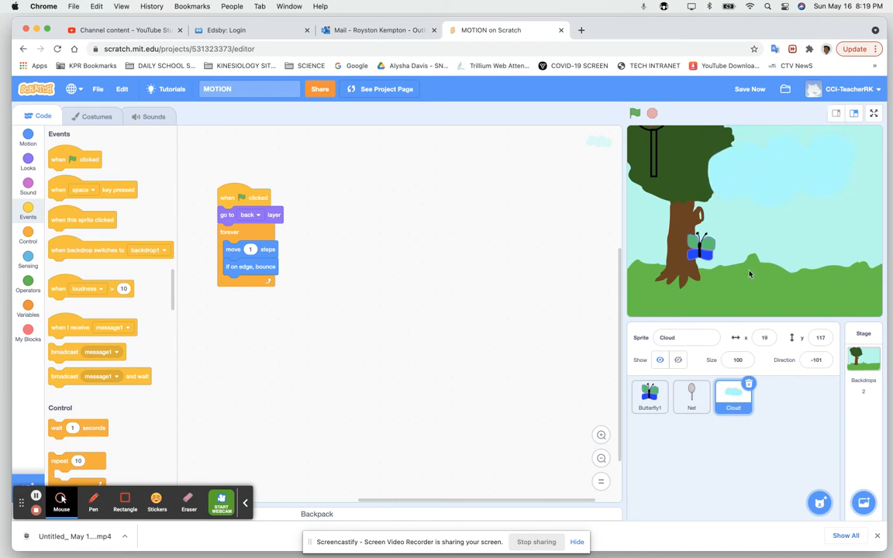
pyautogui.click(738, 359)
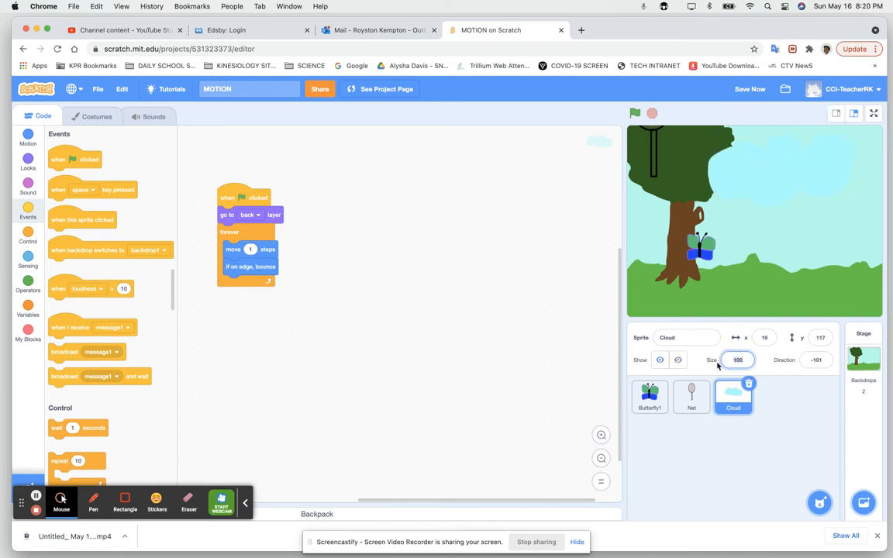
pyautogui.write('39')
pyautogui.press('Return')
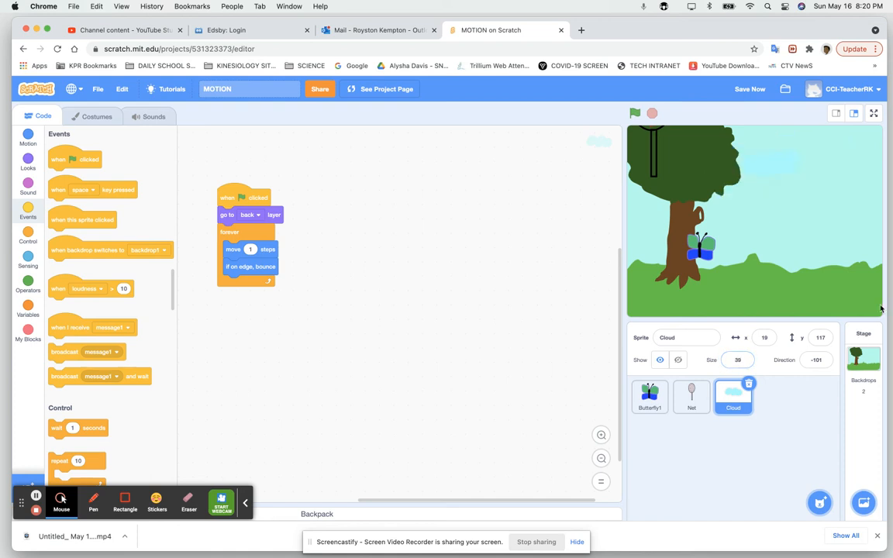
# - Test-run the project with the cloud placed in the upper sky, and move the cloud back up beside the treetop
pyautogui.moveTo(780, 168); pyautogui.dragTo(810, 151)
pyautogui.click(635, 114)
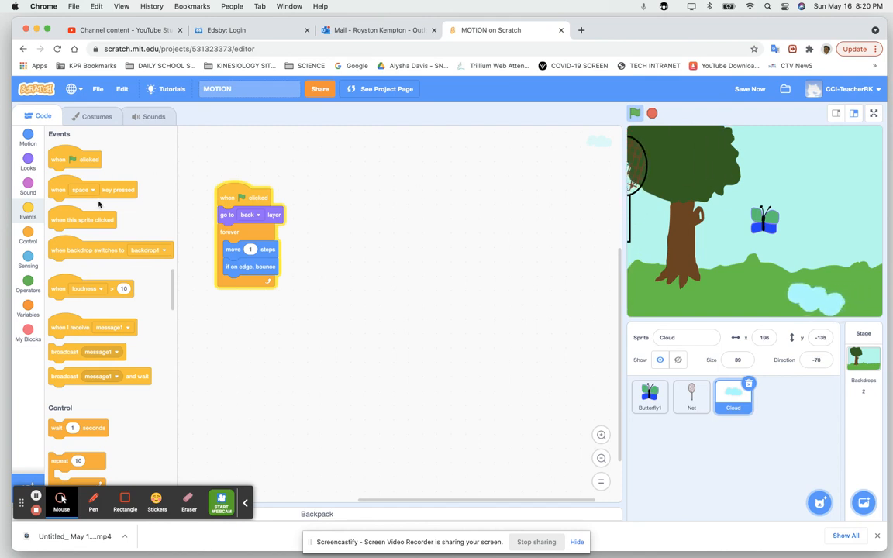
pyautogui.click(652, 114)
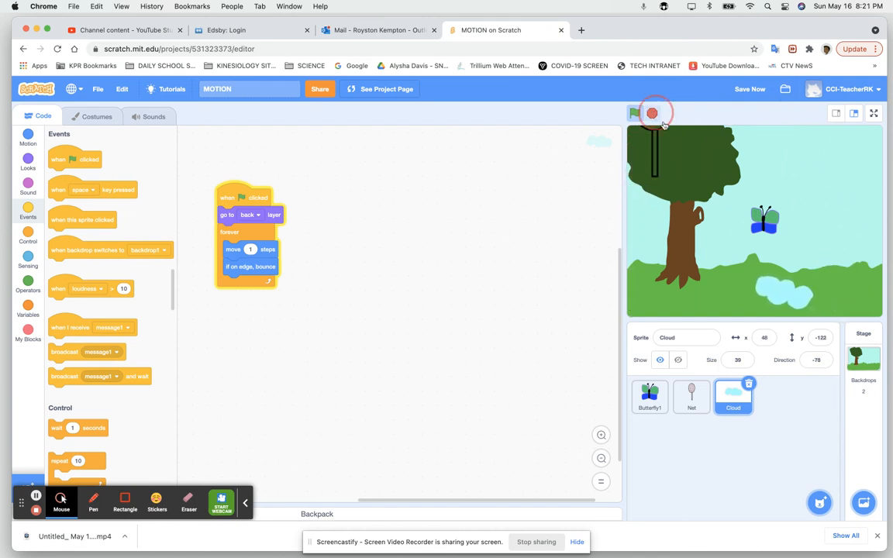
pyautogui.moveTo(790, 296); pyautogui.dragTo(750, 148)
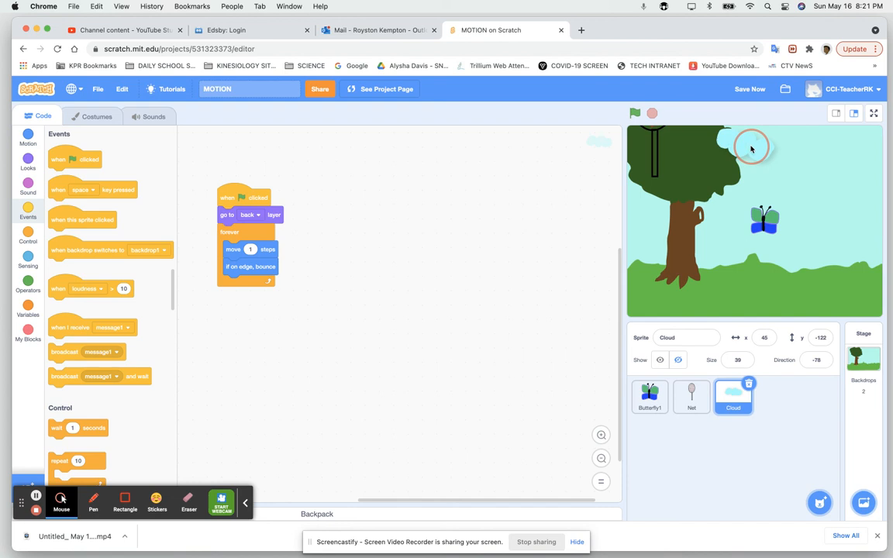